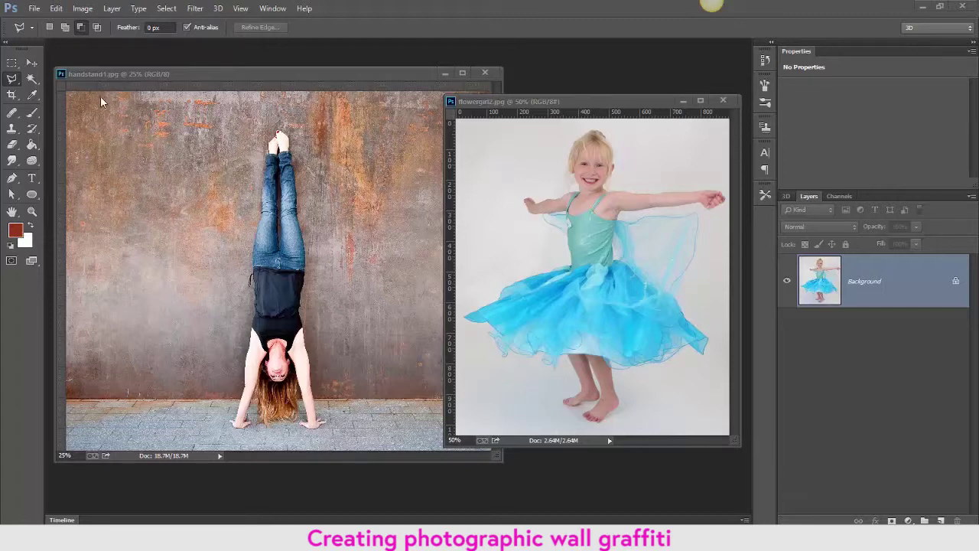
- Select all of the girl-in-blue-dress photo, copy it, and close that document
click(168, 10)
click(178, 22)
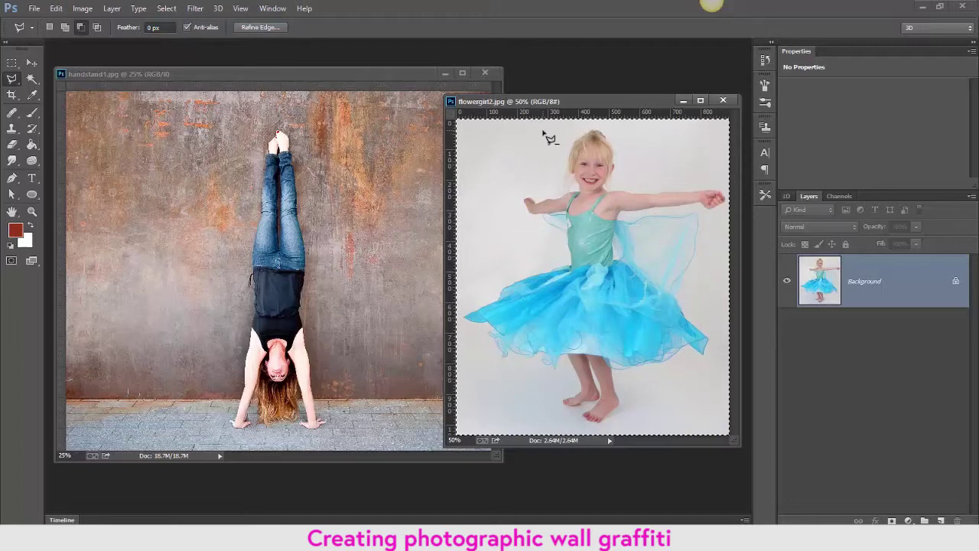
click(56, 8)
click(90, 91)
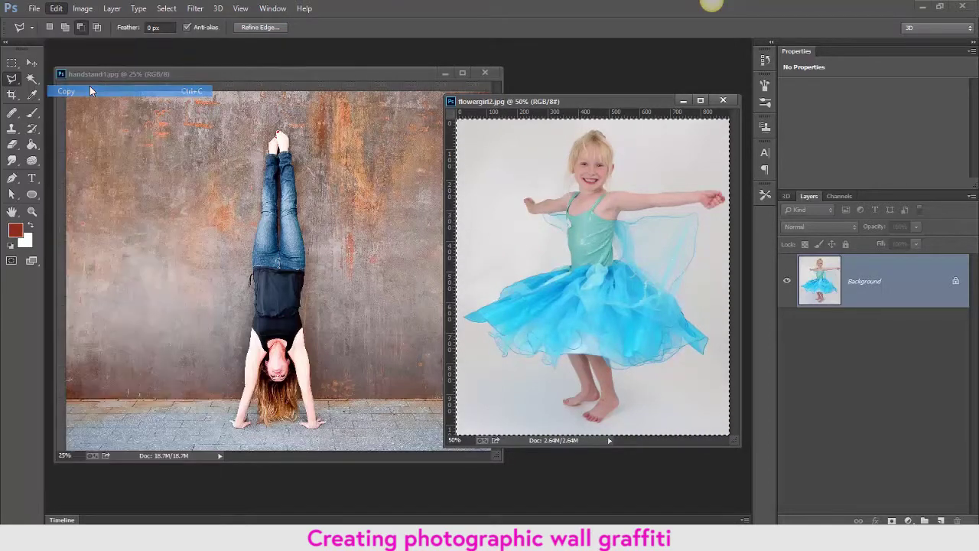
click(682, 101)
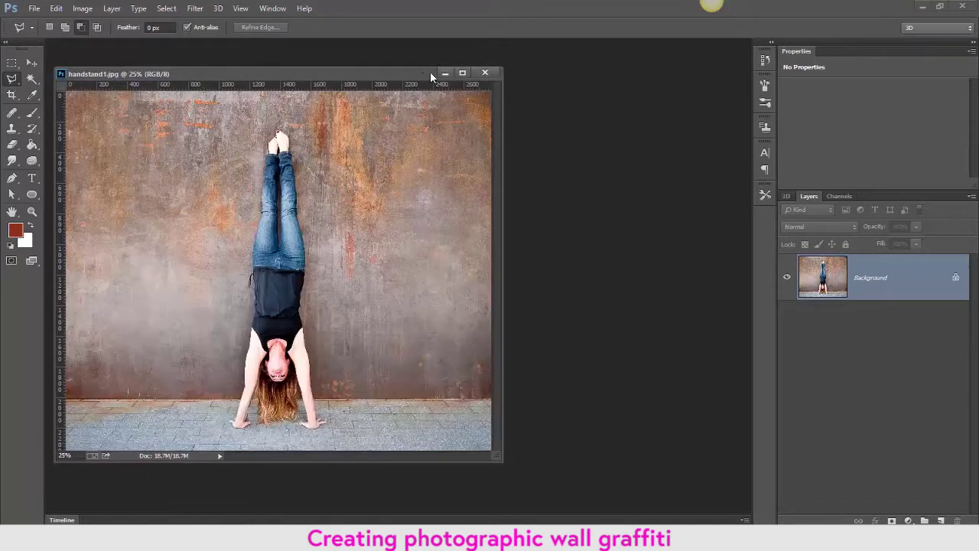
- Paste the girl photo into handstand1 as Layer 1 and move it to the wall's lower left
drag(422, 71, 431, 69)
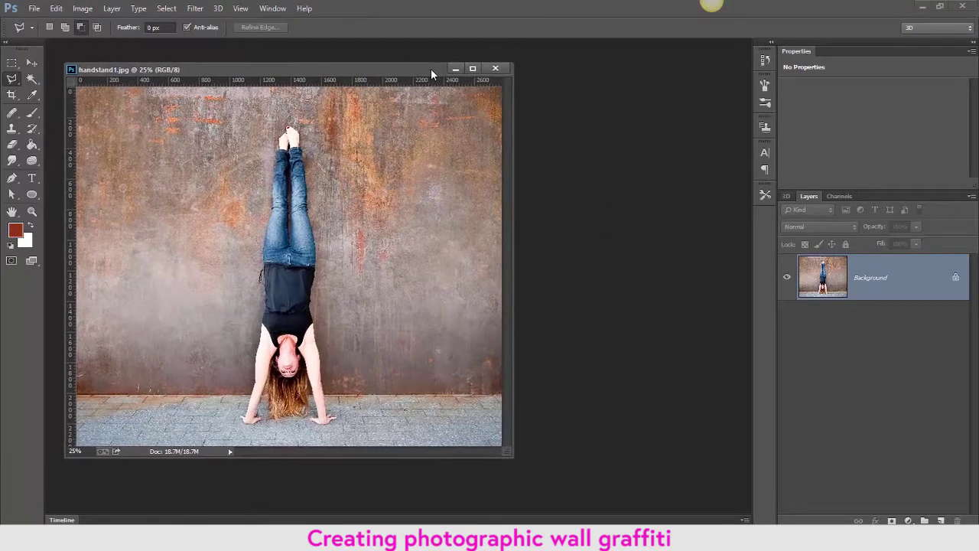
click(57, 9)
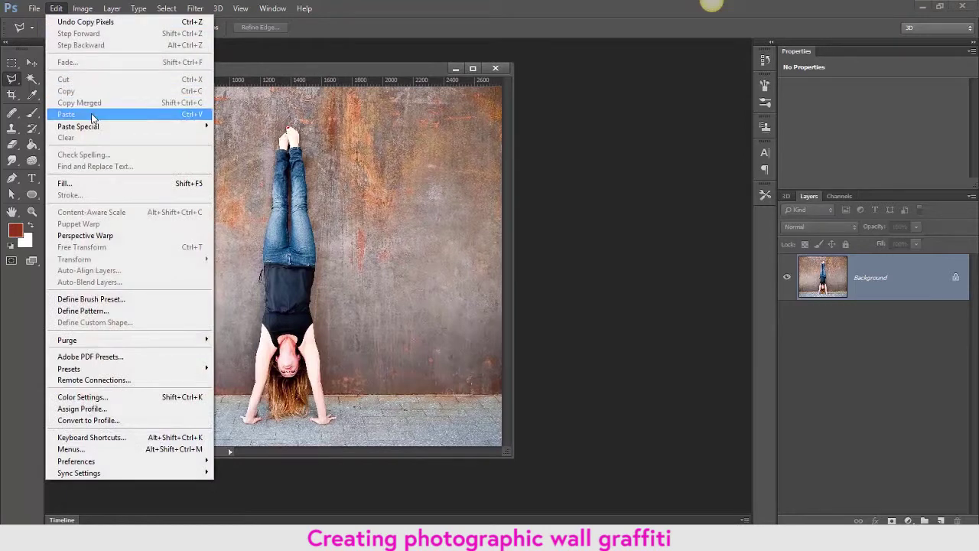
click(91, 114)
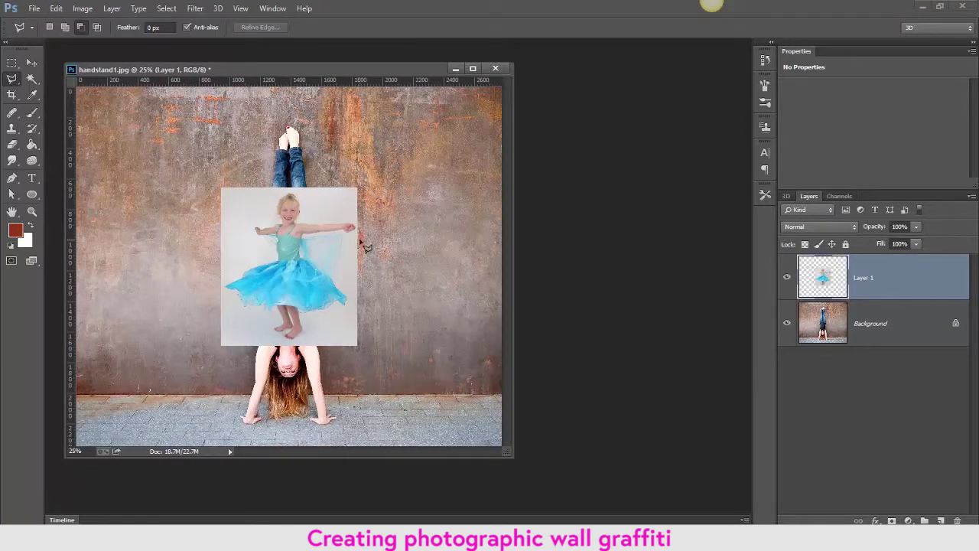
click(33, 64)
drag(309, 268, 203, 325)
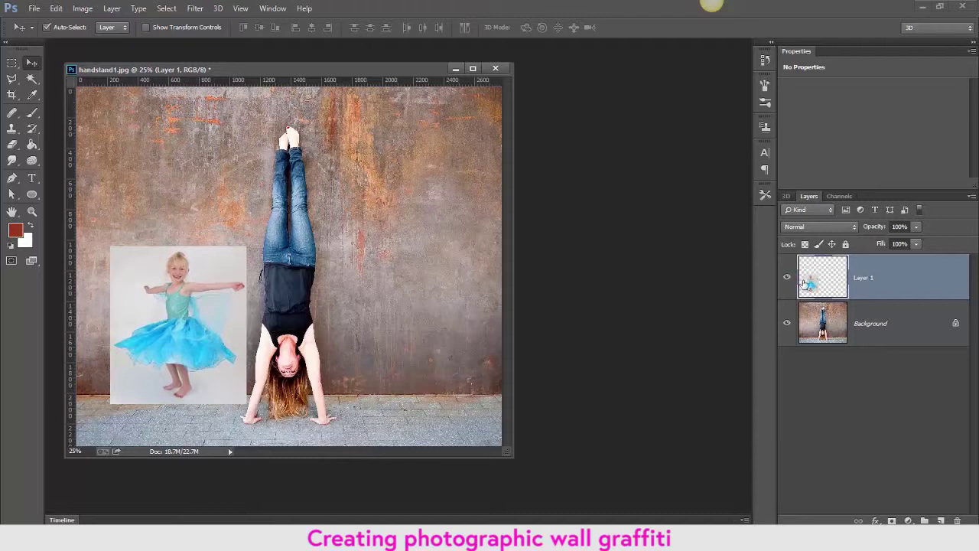
- Try Layer 1 in the Lighten, Darken, Screen, Overlay and Linear Light blend modes
click(823, 228)
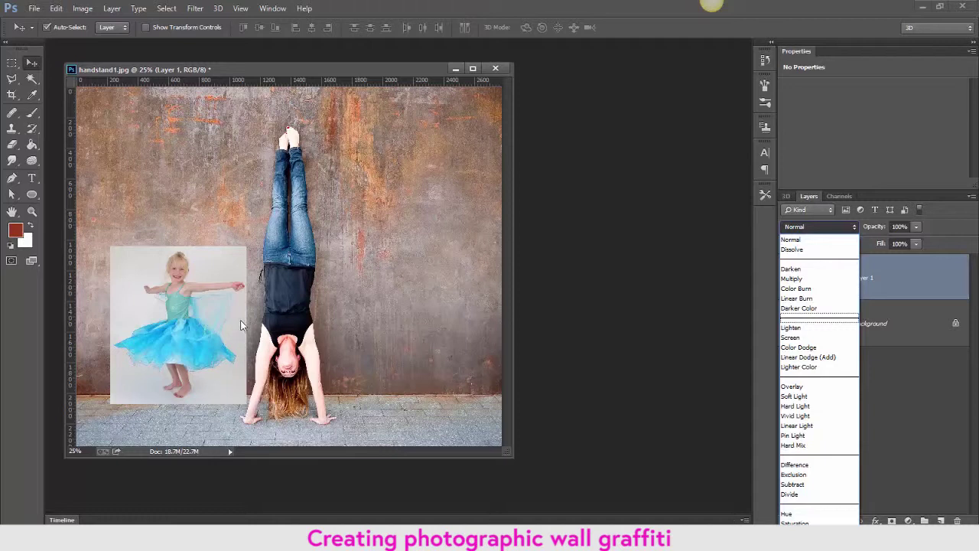
click(796, 328)
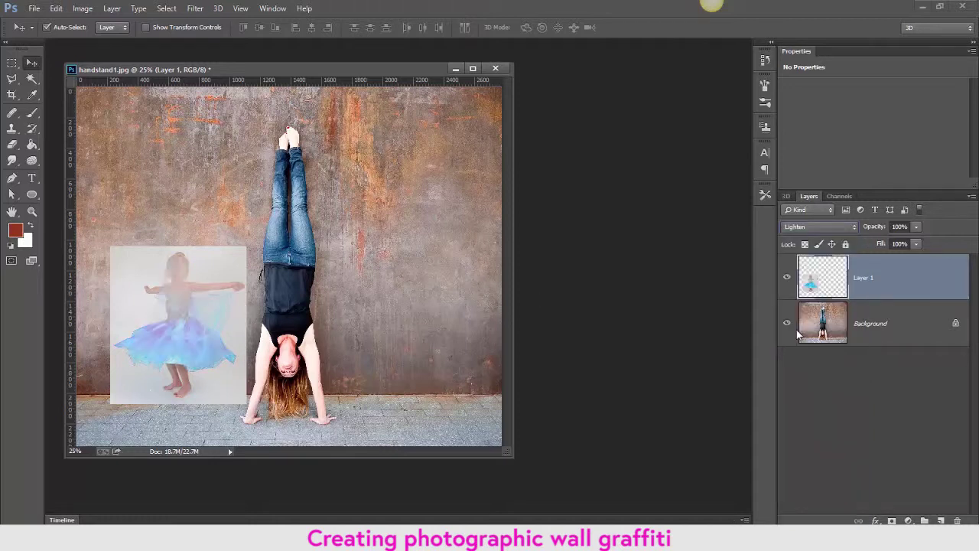
click(824, 227)
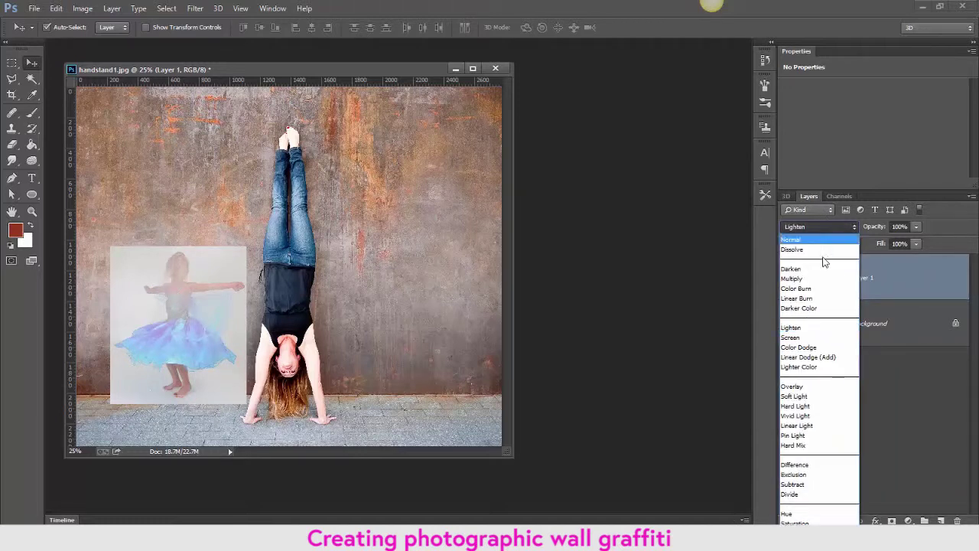
click(824, 269)
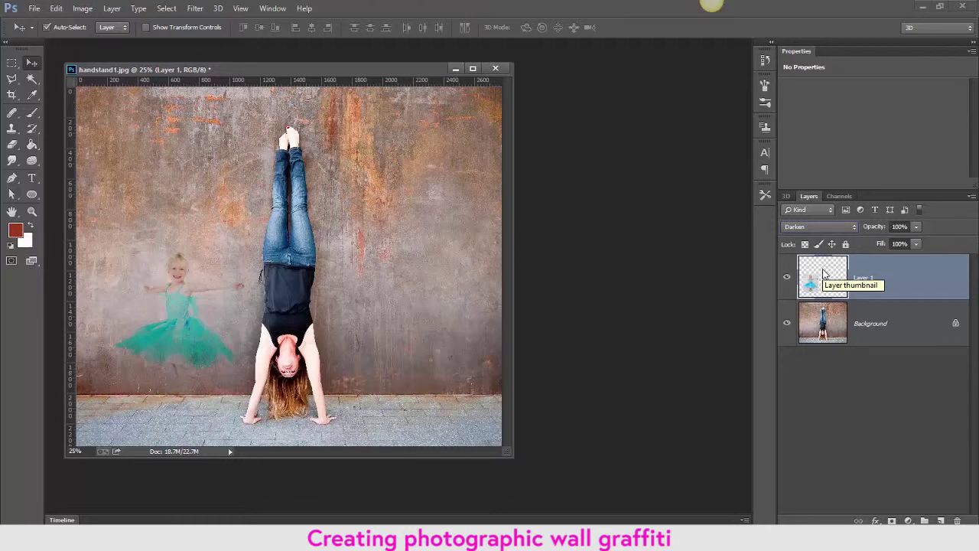
click(825, 231)
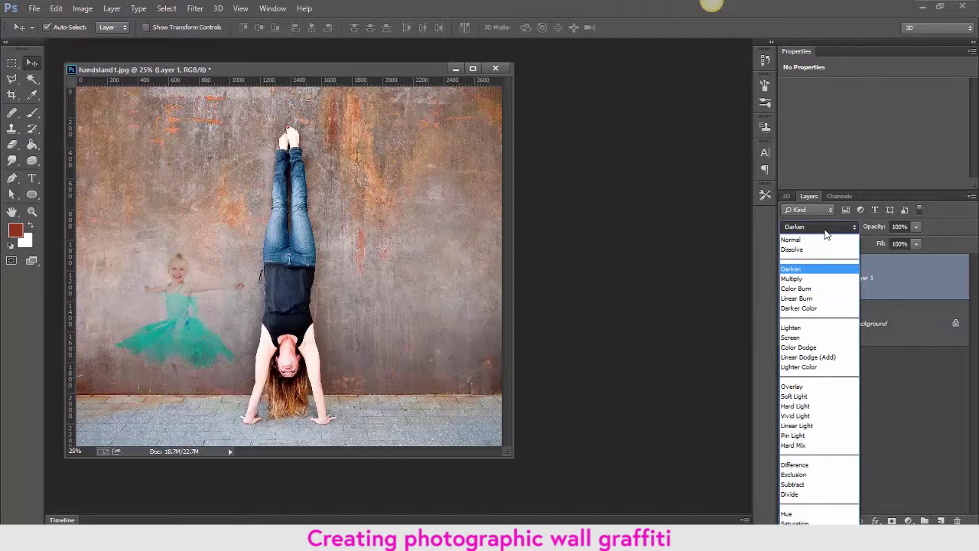
click(833, 338)
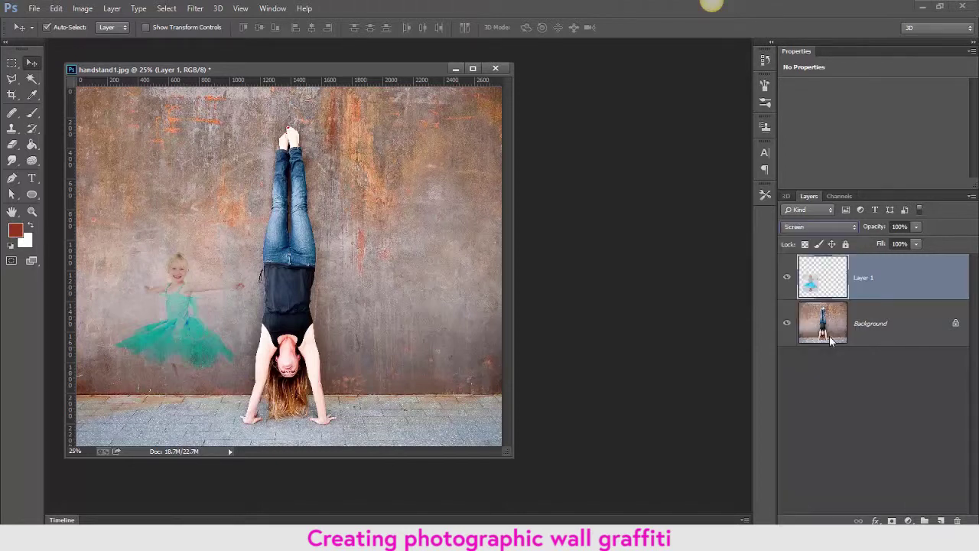
click(835, 229)
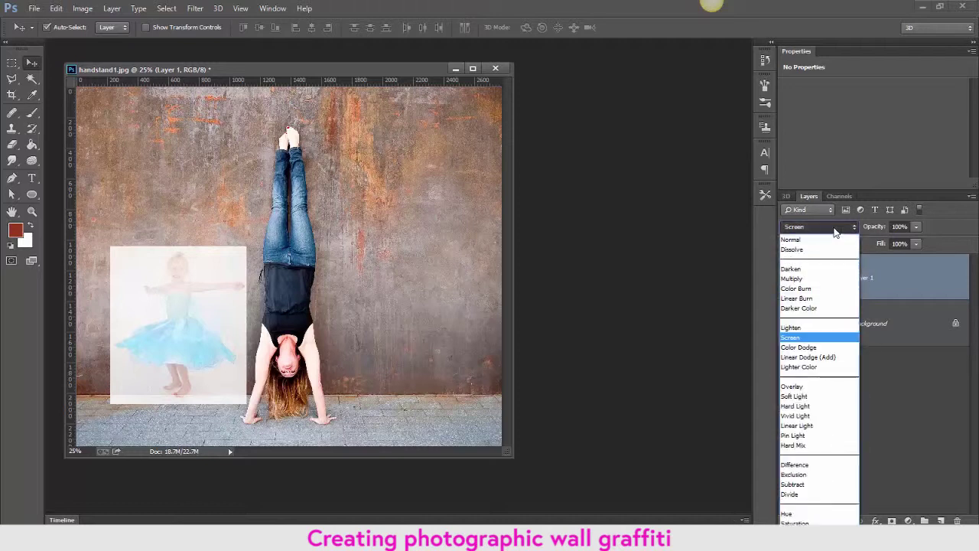
click(811, 386)
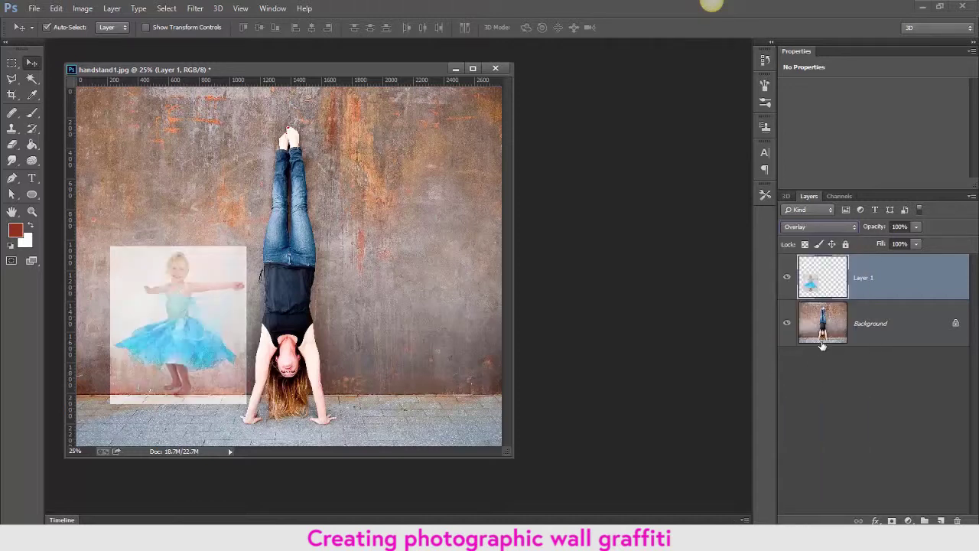
click(837, 227)
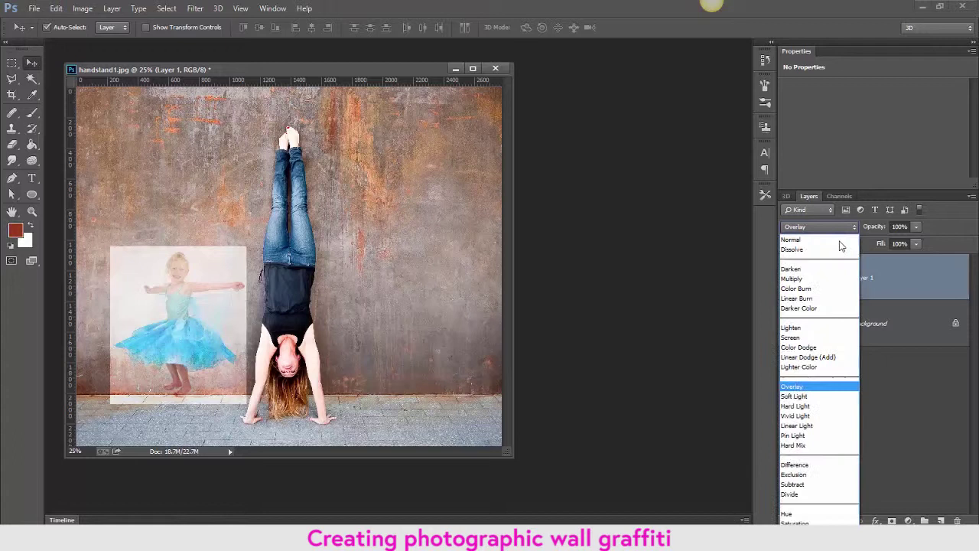
click(828, 423)
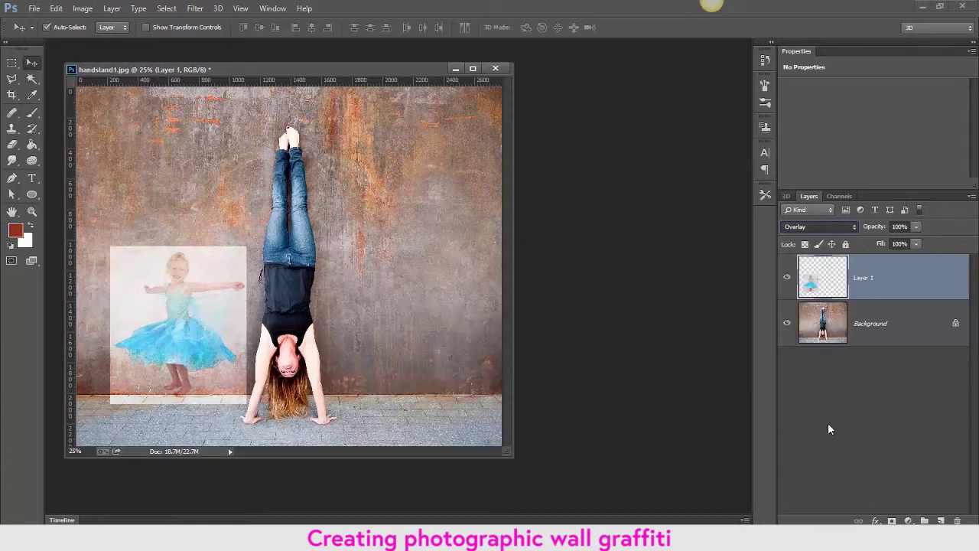
- Continue through the Difference, Exclusion, Subtract and Color blend modes, landing on Multiply
click(840, 226)
click(837, 468)
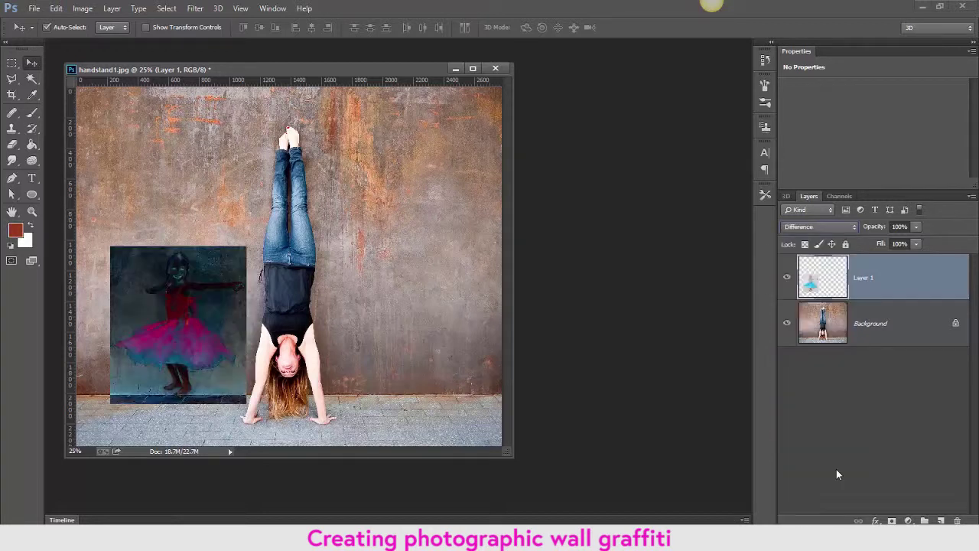
click(840, 228)
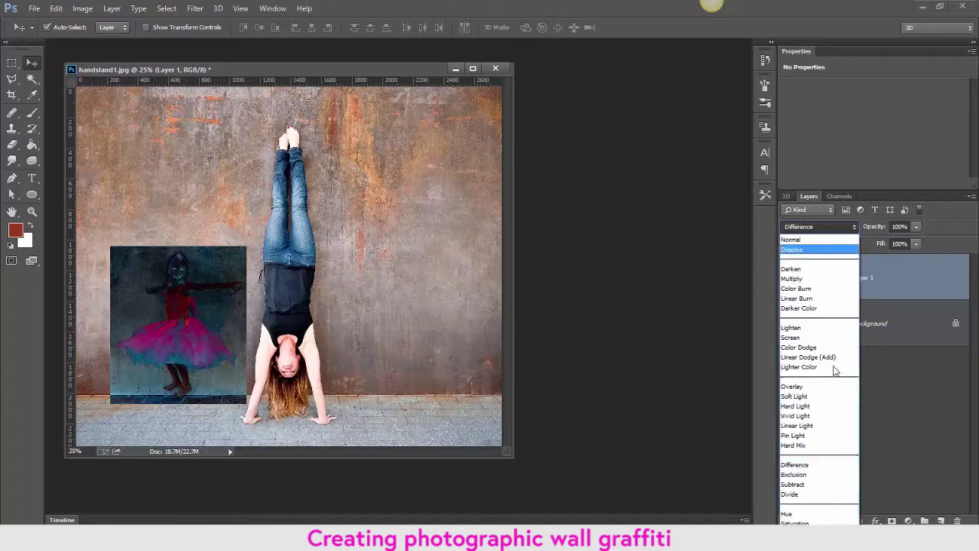
click(824, 468)
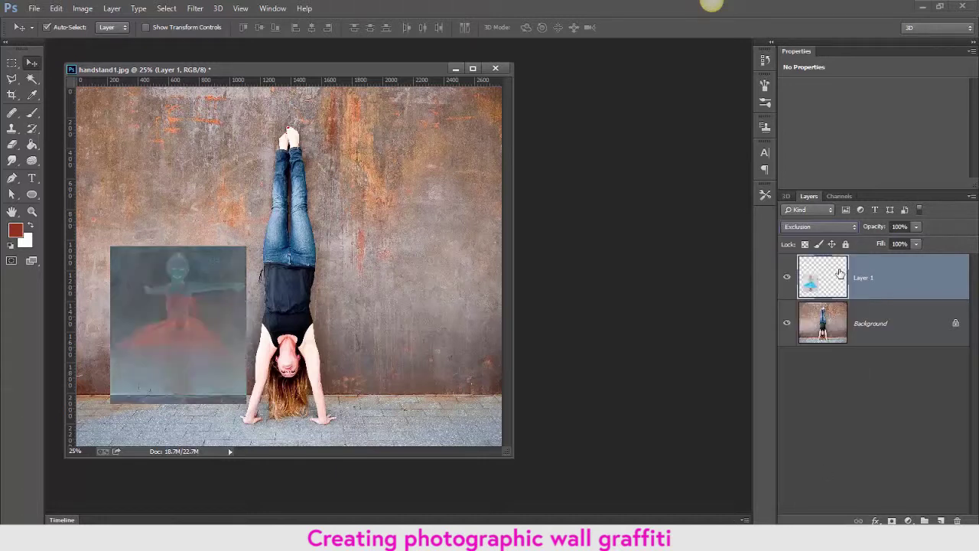
click(829, 225)
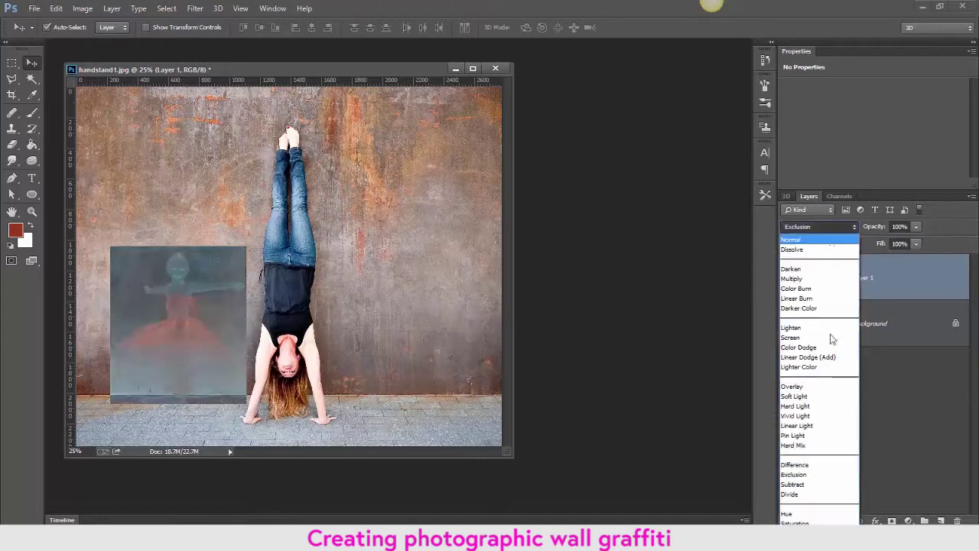
click(830, 485)
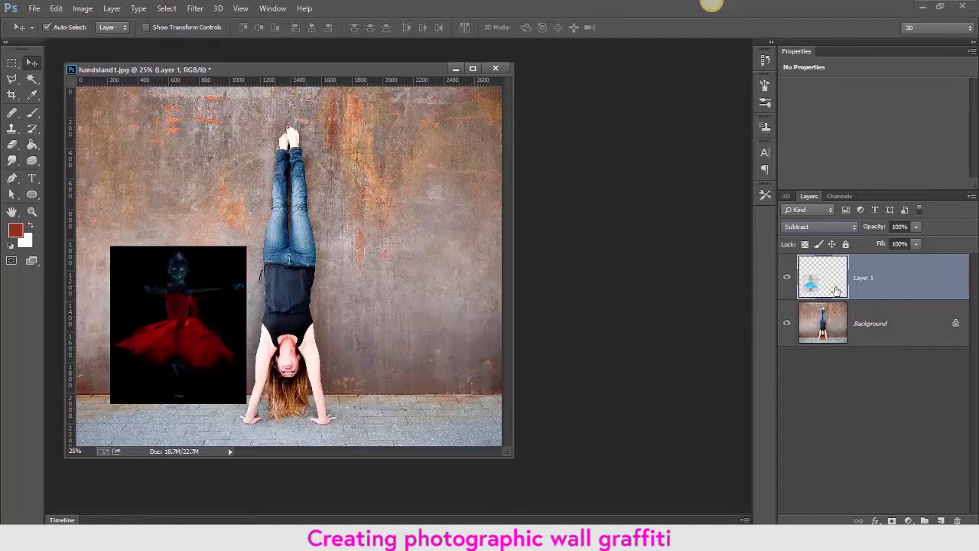
click(831, 229)
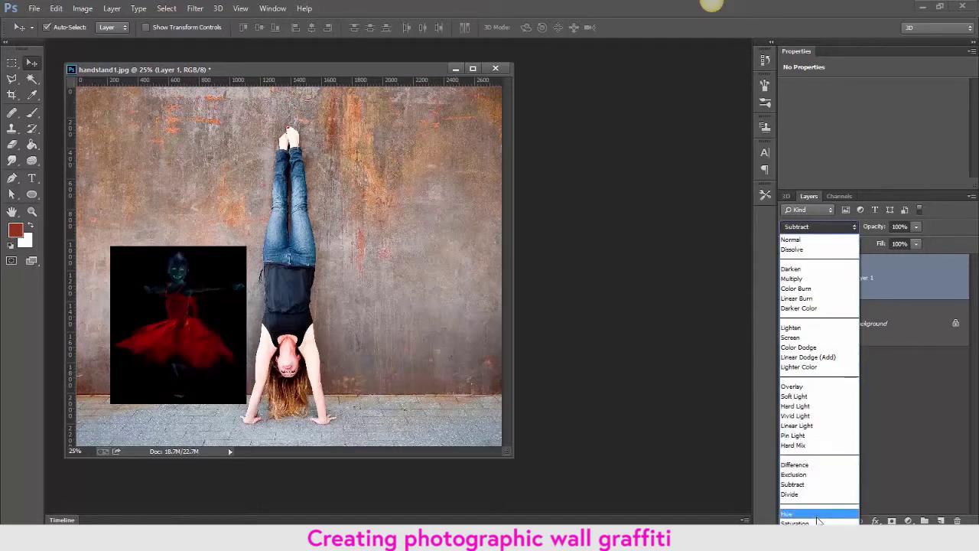
click(795, 519)
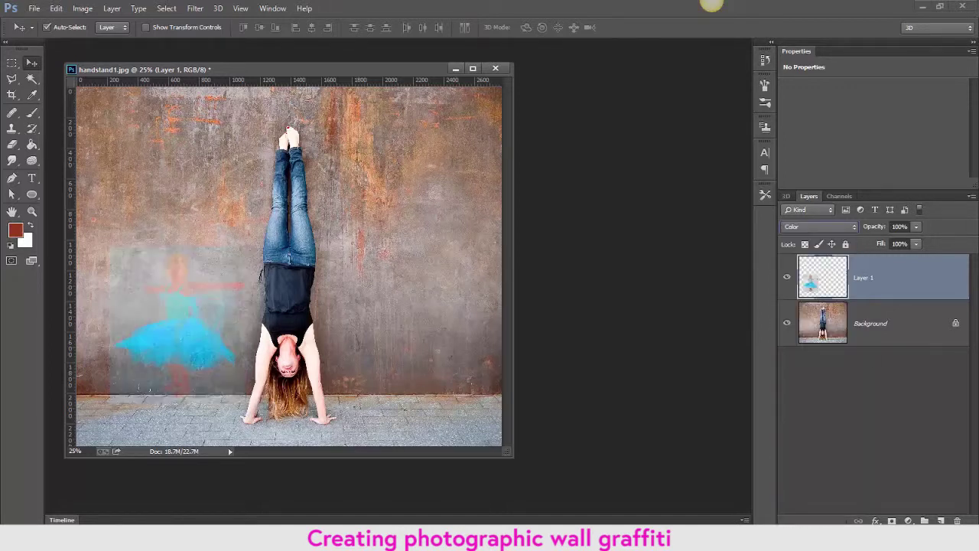
click(845, 226)
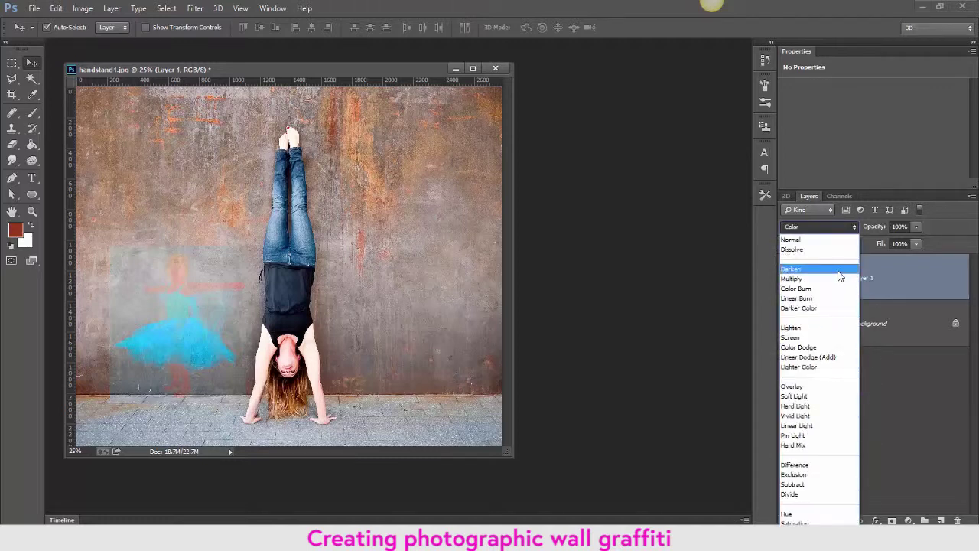
click(838, 278)
click(842, 227)
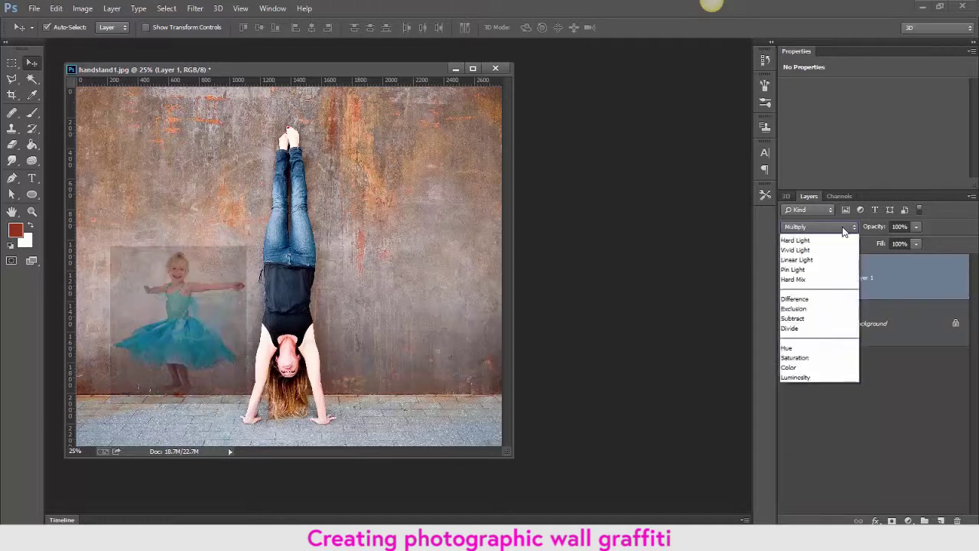
- Set Layer 1 to Darken and open the Filter Gallery with the preview fit to the window
click(839, 275)
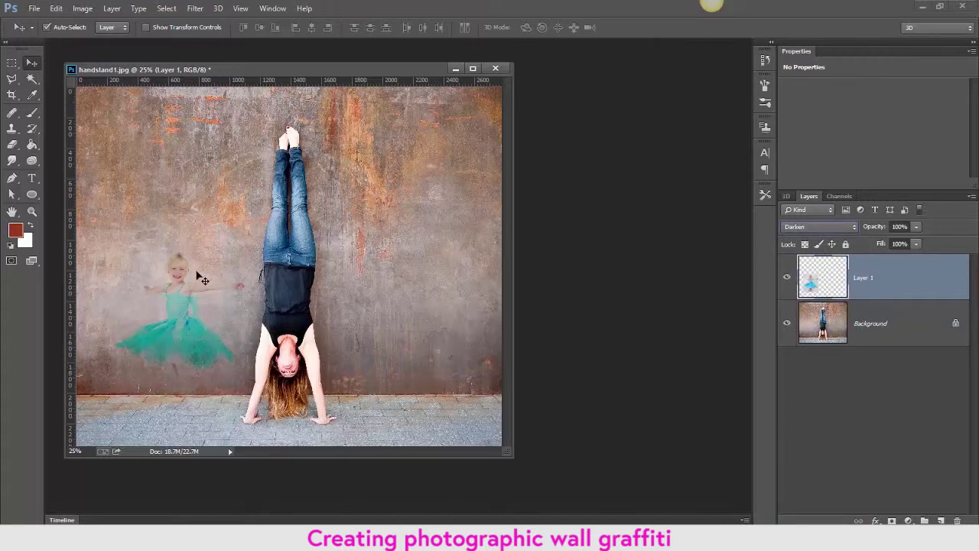
click(196, 9)
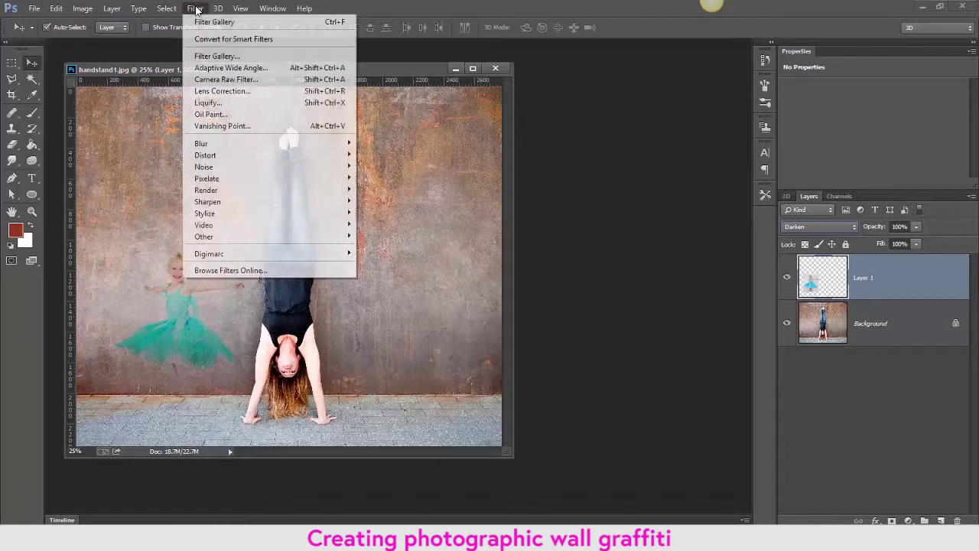
click(211, 56)
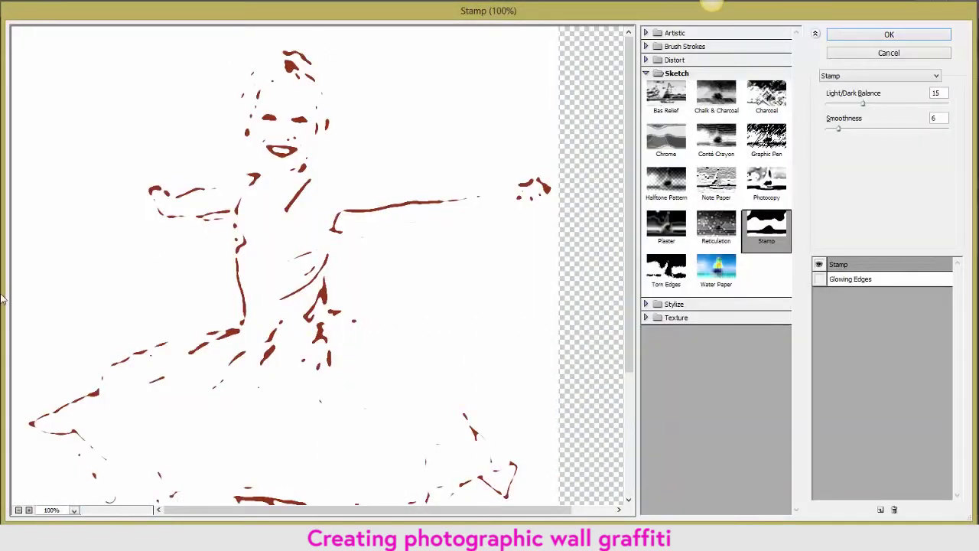
click(75, 510)
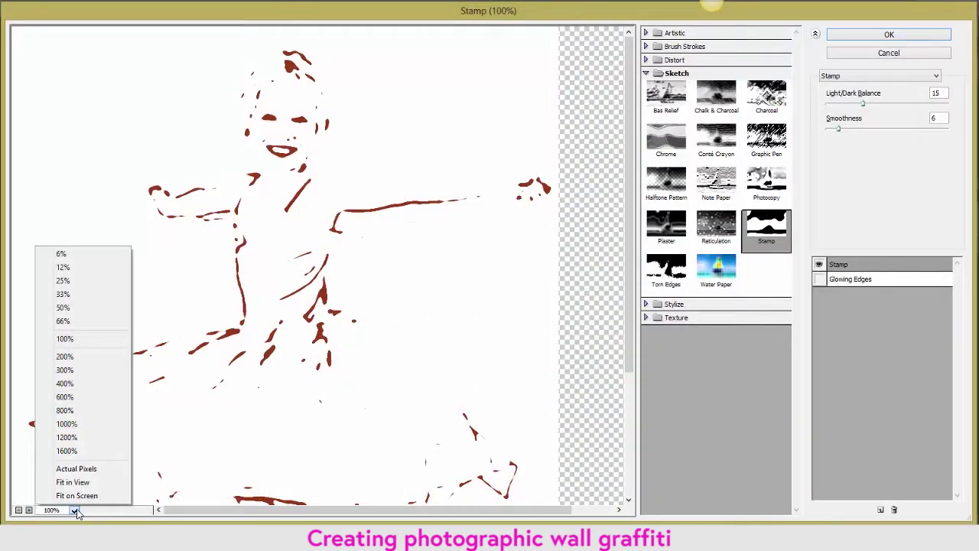
click(73, 492)
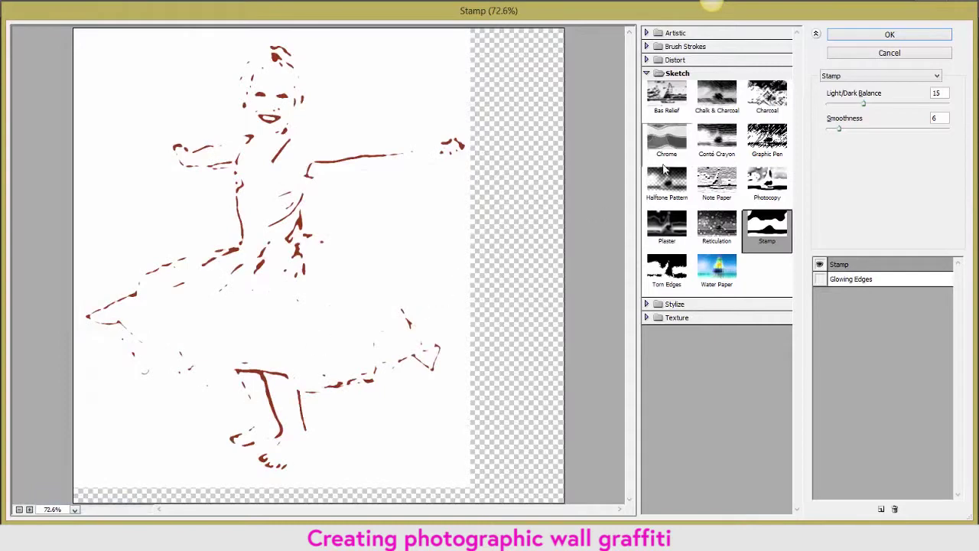
- Preview the Artistic effects Smudge Stick, Watercolor, Underpainting and Sponge, settling on Poster Edges
click(647, 33)
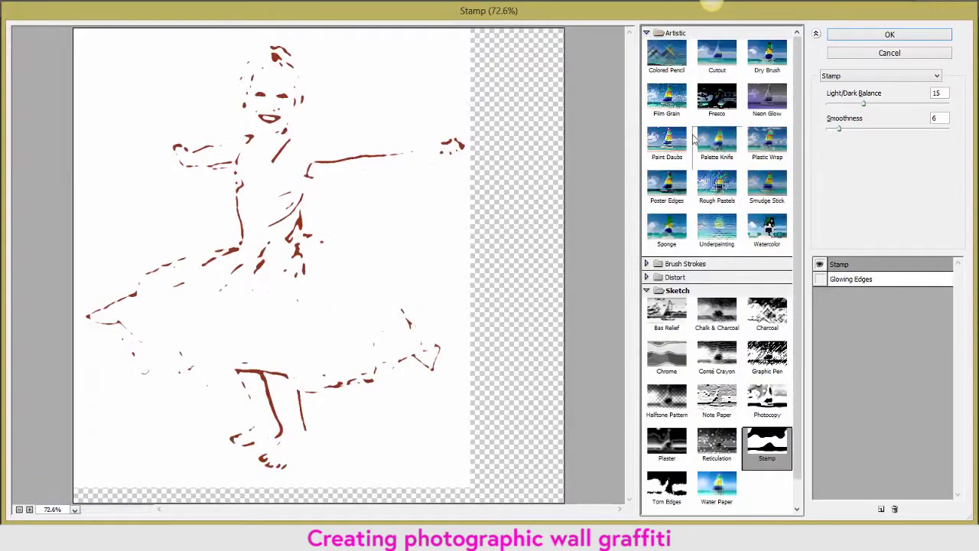
click(763, 198)
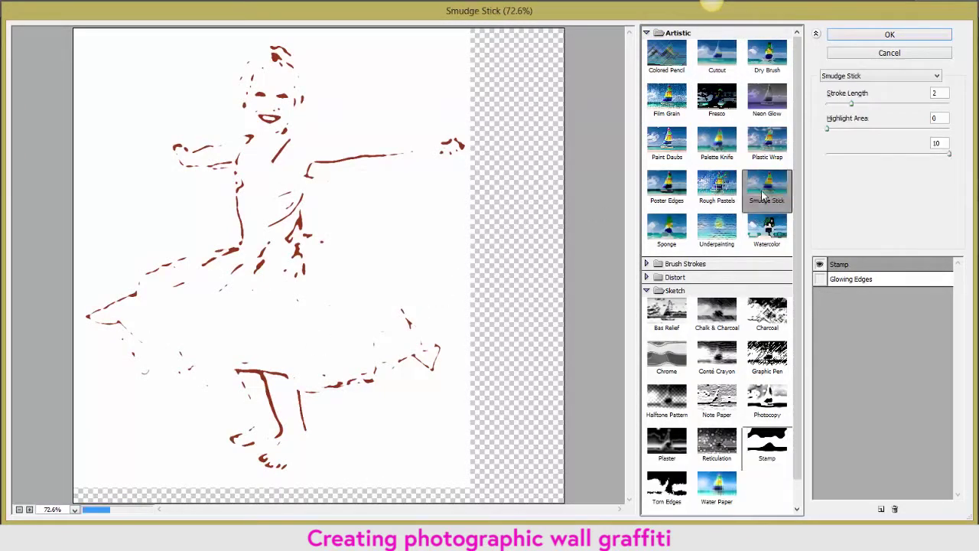
click(767, 222)
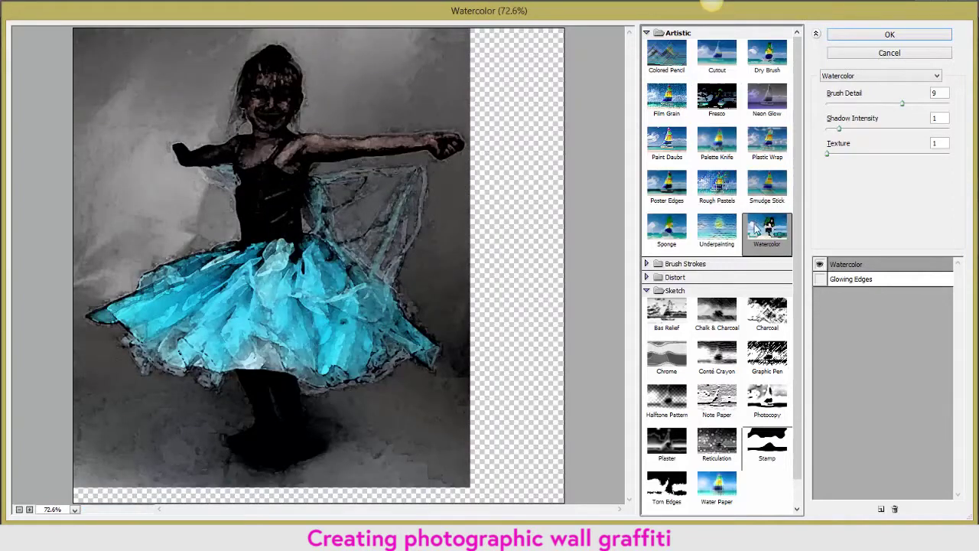
click(724, 228)
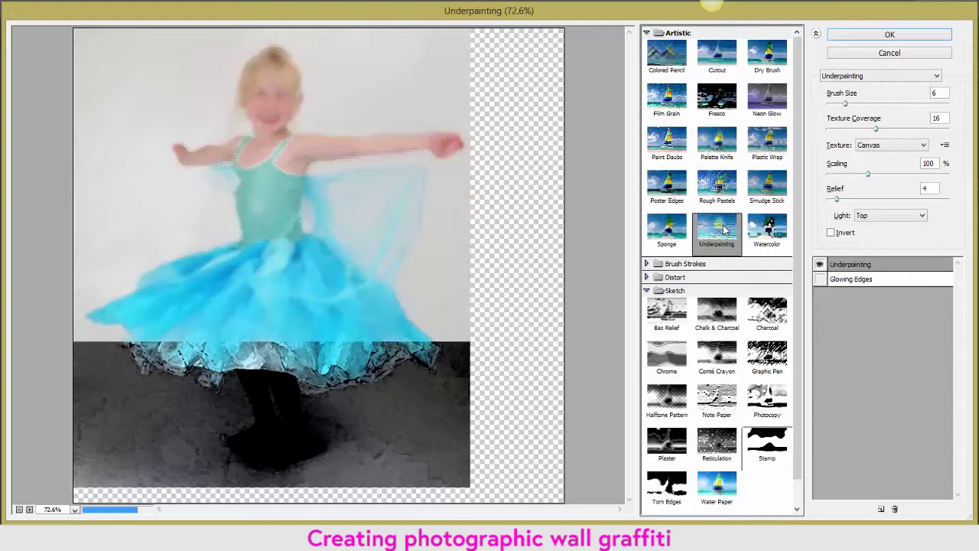
click(668, 229)
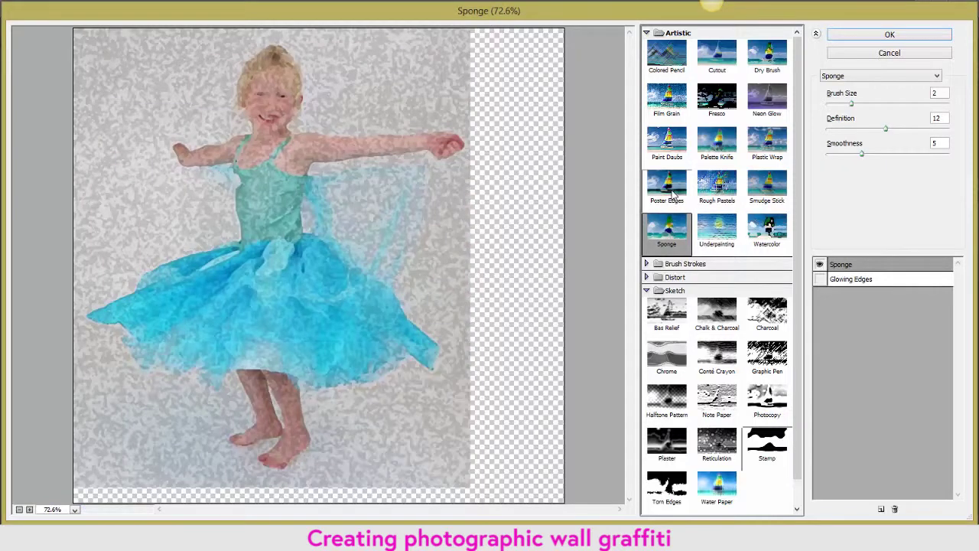
click(673, 195)
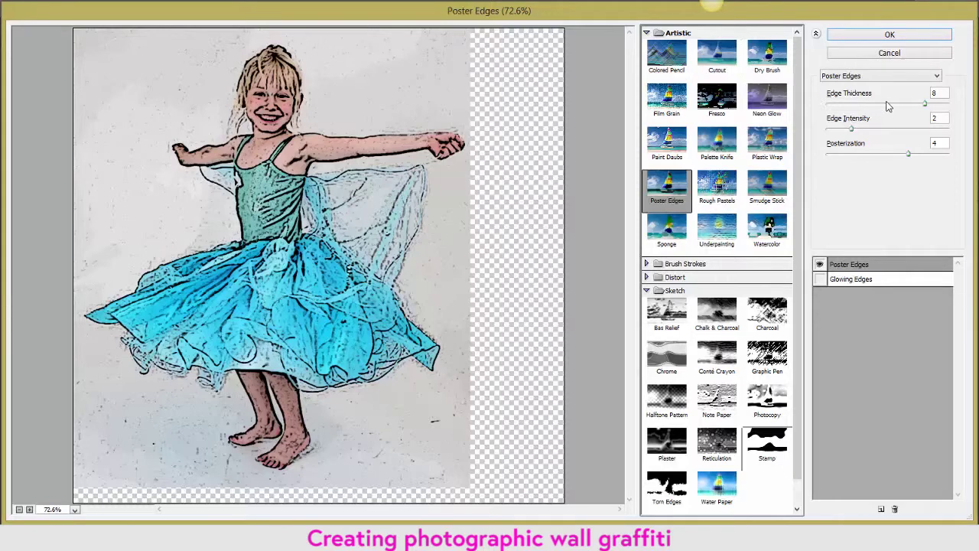
- Experiment with the Poster Edges thickness, intensity and posterization sliders, ending posterization at 5
click(927, 106)
drag(929, 108, 939, 108)
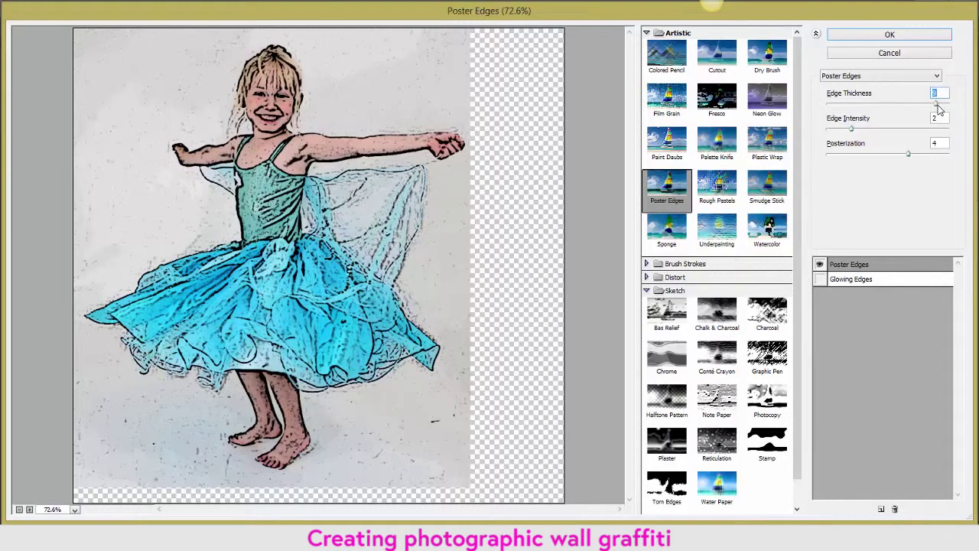
mouse_move(939, 110)
mouse_down()
mouse_move(948, 108)
mouse_move(938, 109)
mouse_up()
drag(863, 131, 892, 133)
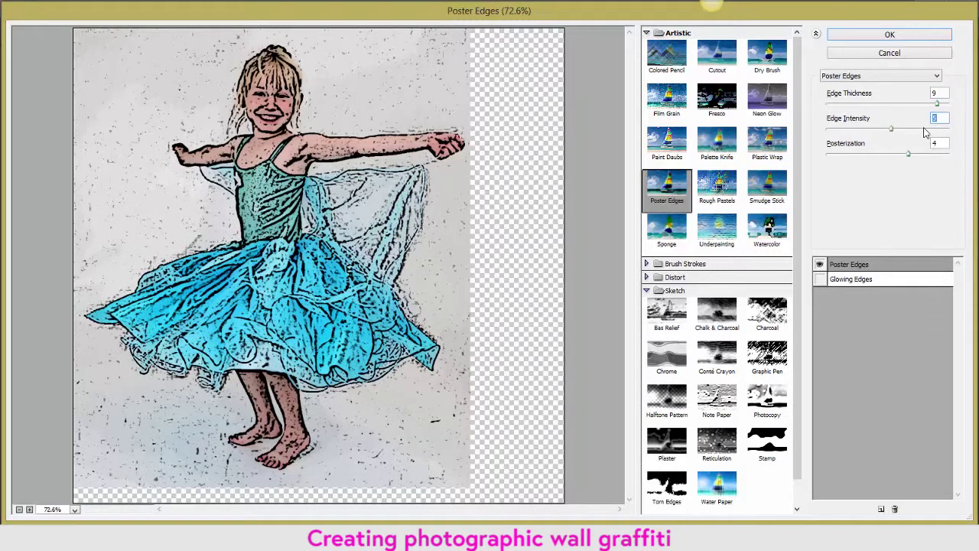
click(925, 133)
drag(924, 133, 845, 133)
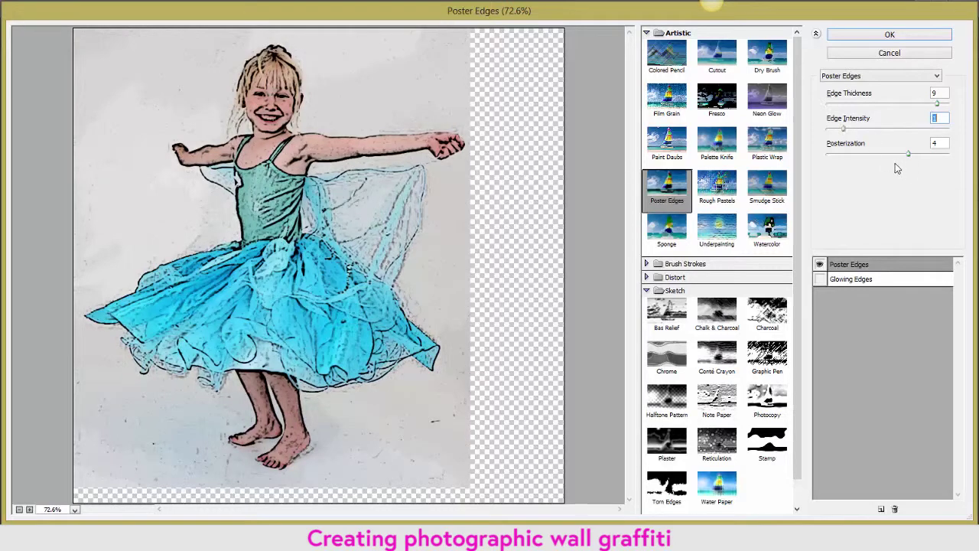
click(843, 153)
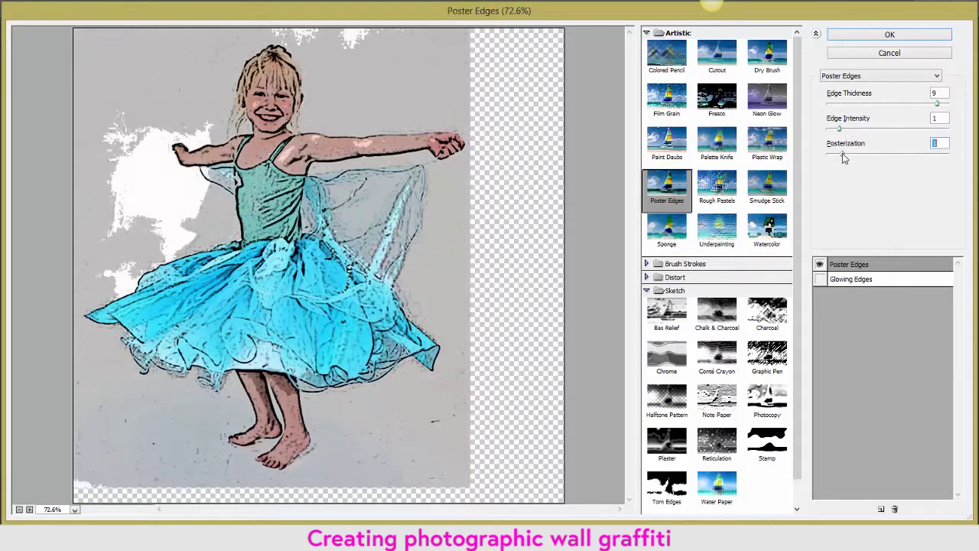
drag(842, 154, 930, 154)
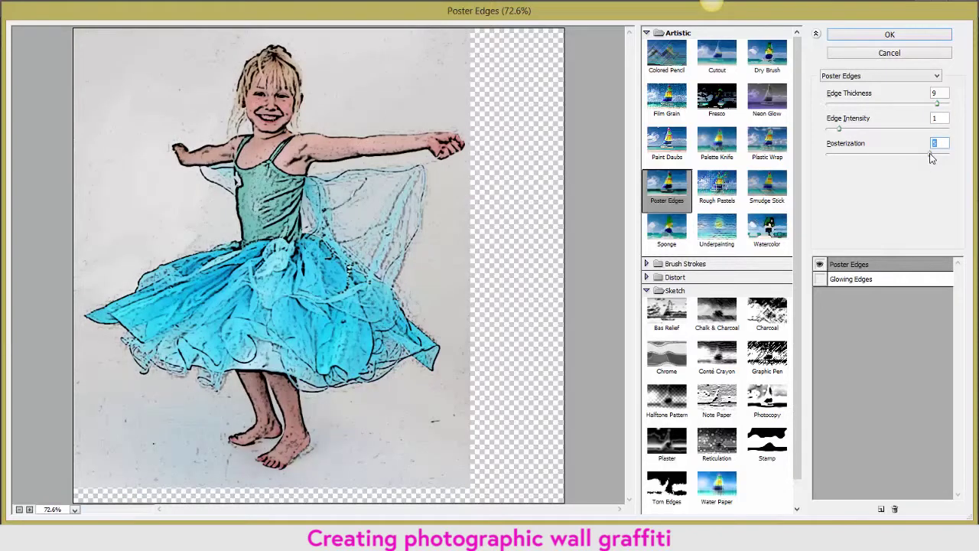
- Set edge thickness to 5 and edge intensity to 1, then apply the Poster Edges filter
click(914, 105)
drag(912, 107, 866, 108)
click(836, 107)
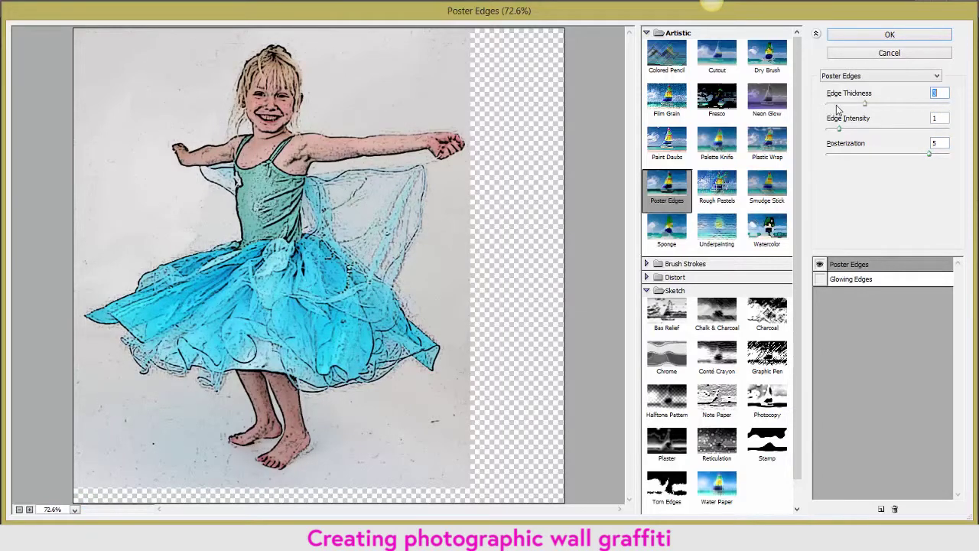
click(891, 105)
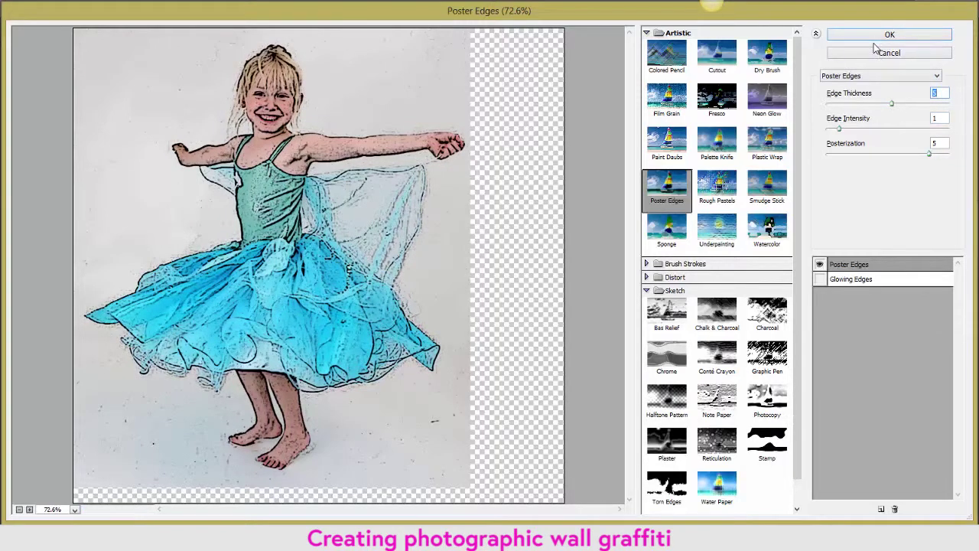
click(851, 130)
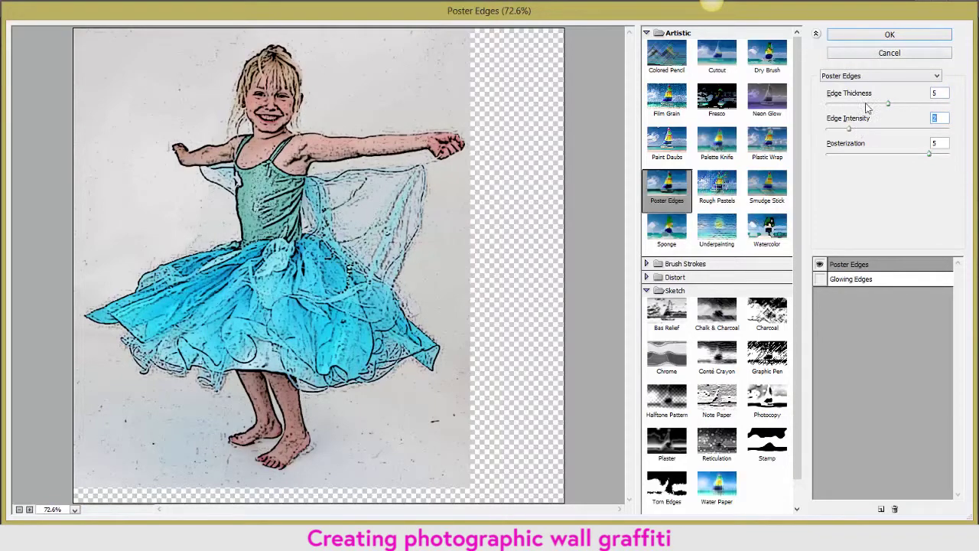
click(889, 35)
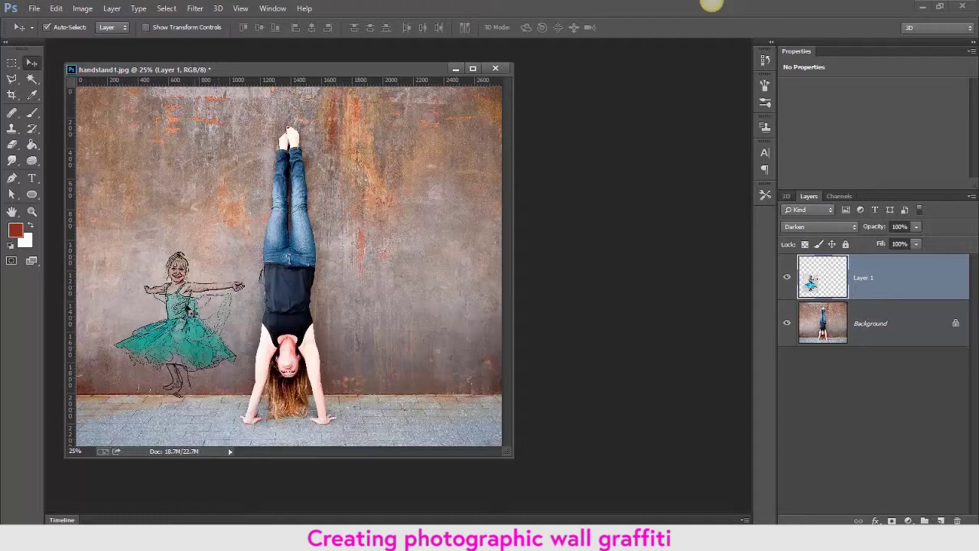
- Drag the girl sketch right and slightly down so her arm reaches the handstanding woman
mouse_move(183, 306)
mouse_down()
mouse_move(208, 312)
mouse_move(175, 285)
mouse_move(236, 302)
mouse_move(374, 303)
mouse_move(208, 286)
mouse_move(215, 310)
mouse_up()
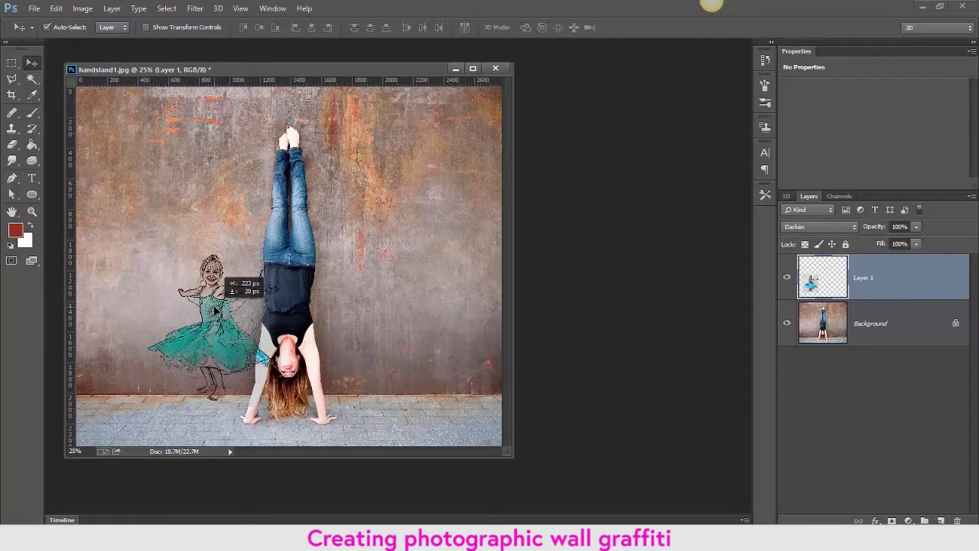
drag(216, 310, 216, 312)
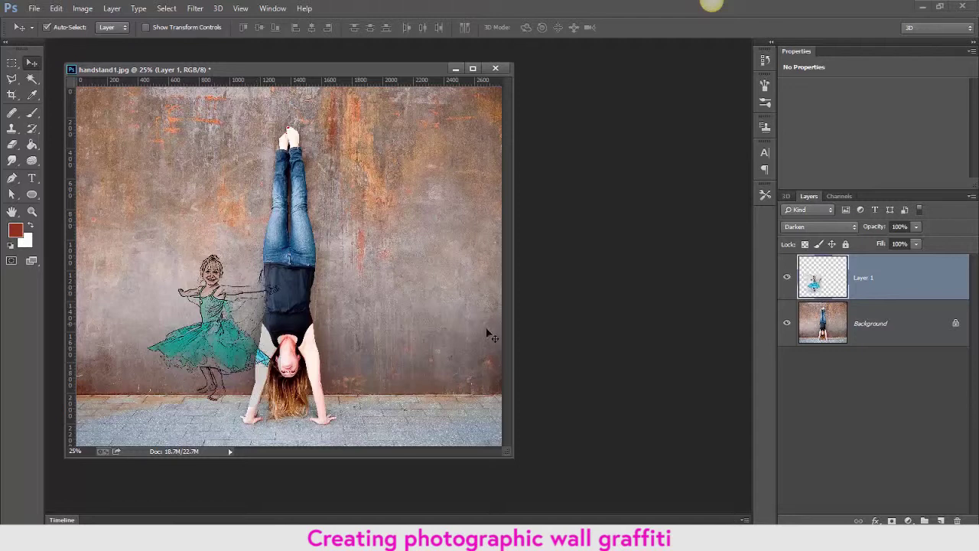
click(786, 323)
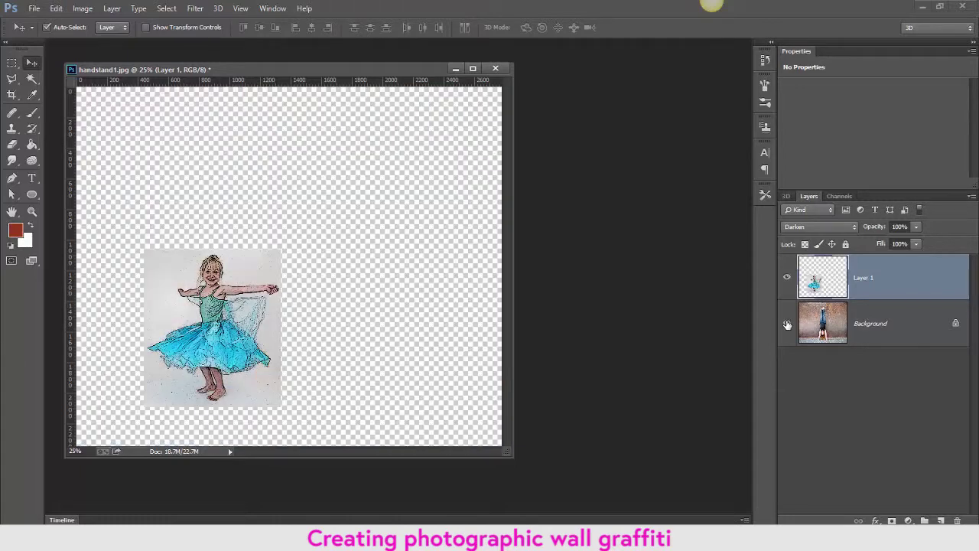
click(786, 323)
click(786, 323)
click(786, 323)
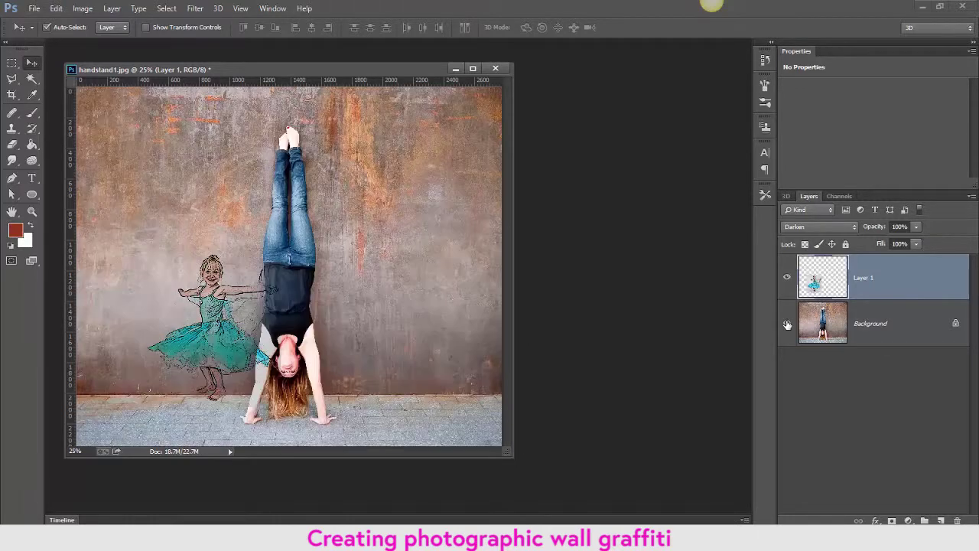
click(786, 322)
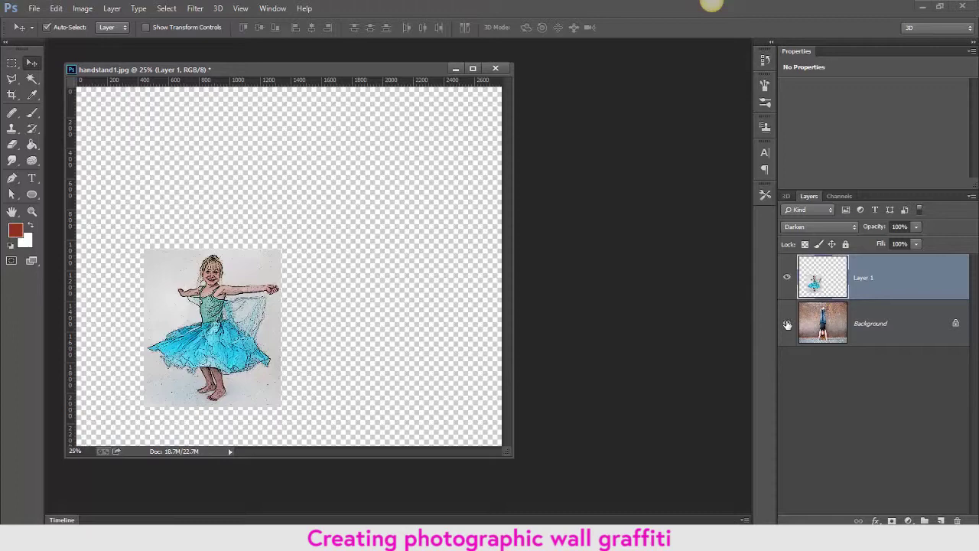
click(786, 322)
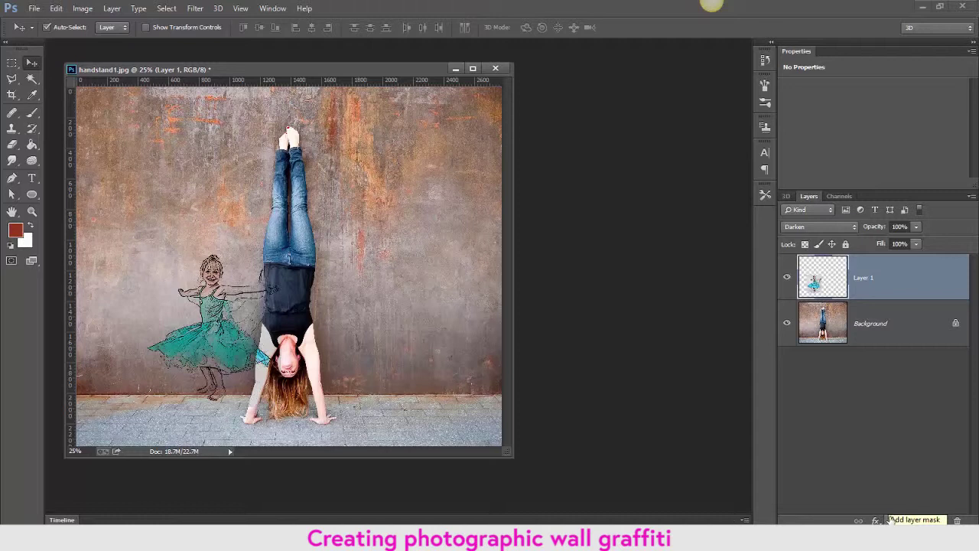
- Add a white layer mask to Layer 1 and set up a soft 160 px brush
click(891, 520)
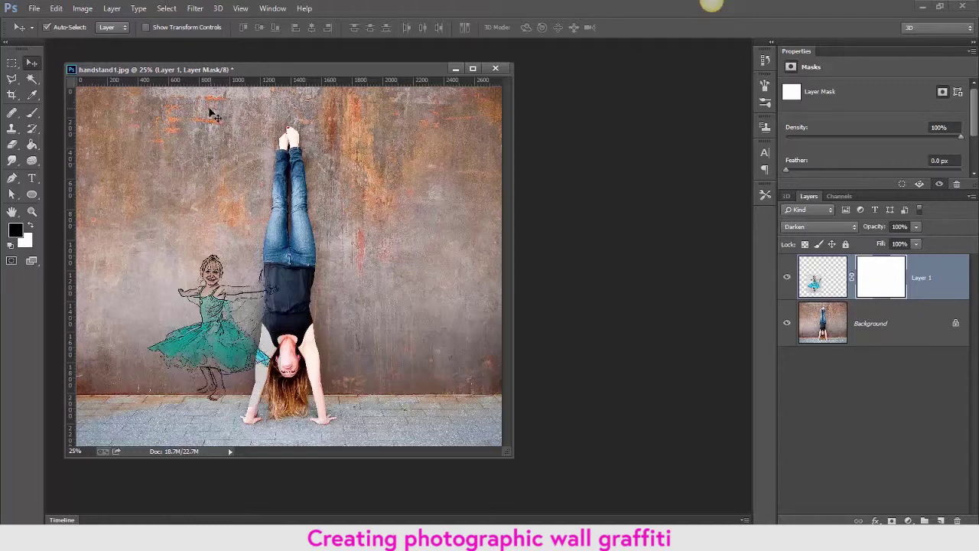
click(31, 114)
click(62, 28)
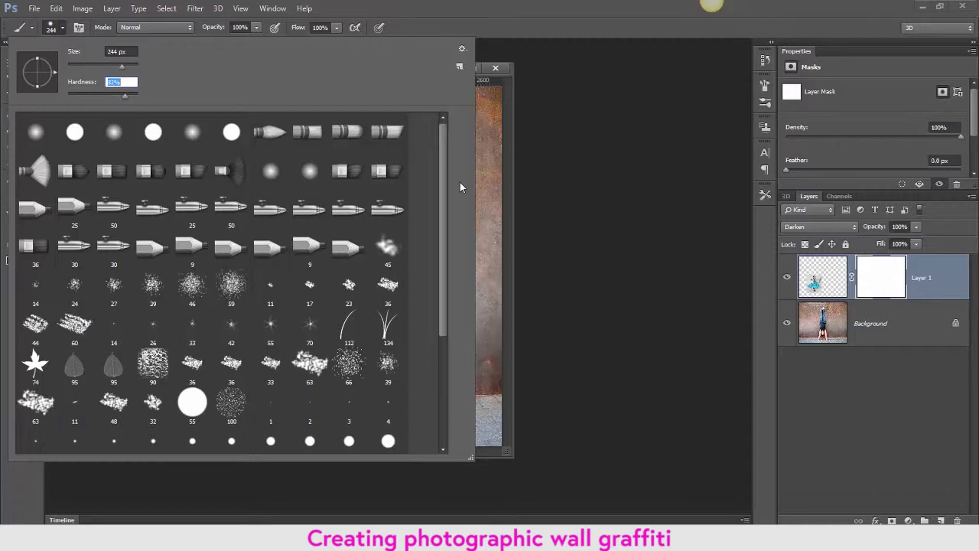
drag(121, 67, 115, 68)
click(63, 28)
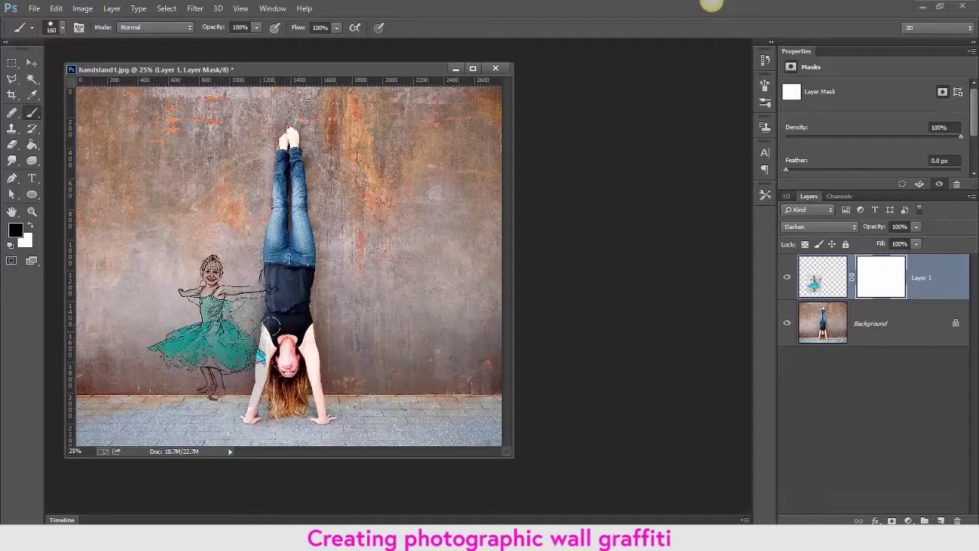
- Paint black in the mask over the woman's arm, torso and shirt edge, restoring the girl's face in white
drag(271, 333, 254, 404)
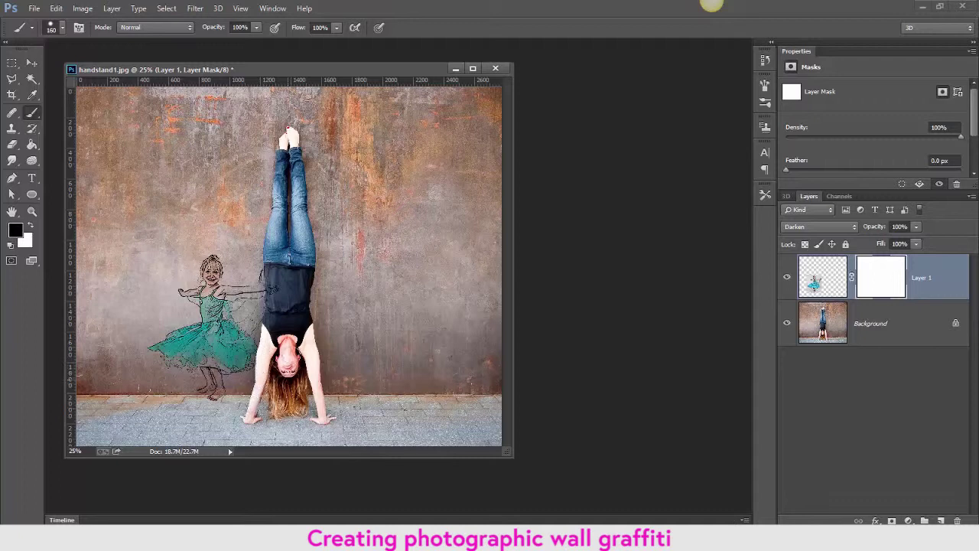
mouse_move(281, 306)
mouse_down()
mouse_move(239, 277)
mouse_move(229, 289)
mouse_move(215, 280)
mouse_up()
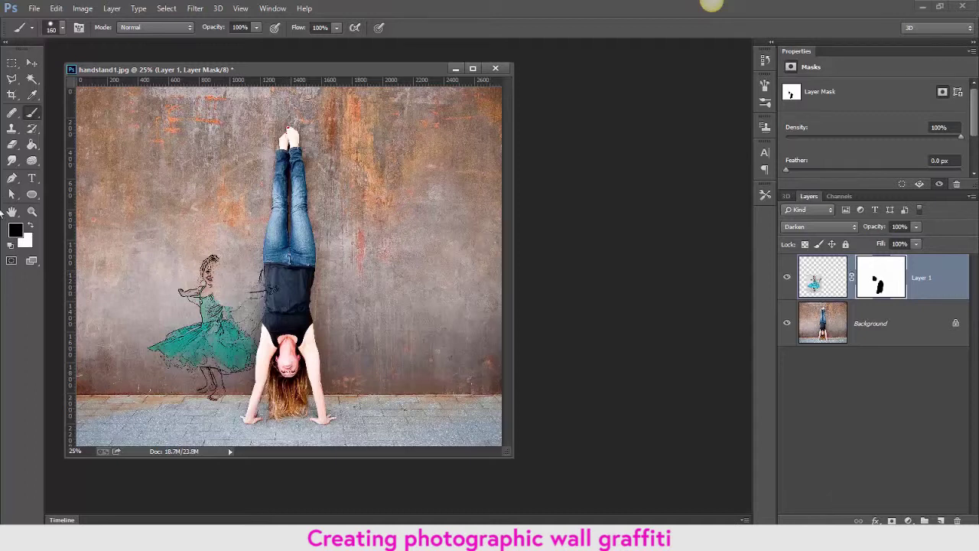
click(30, 227)
mouse_move(219, 306)
mouse_down()
mouse_move(213, 265)
mouse_move(223, 302)
mouse_move(246, 292)
mouse_move(213, 319)
mouse_move(211, 334)
mouse_up()
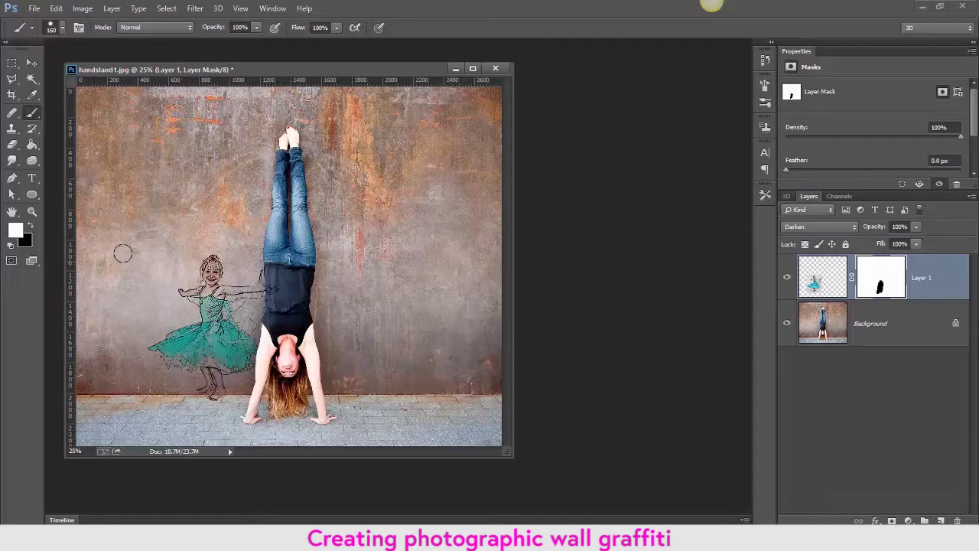
click(31, 226)
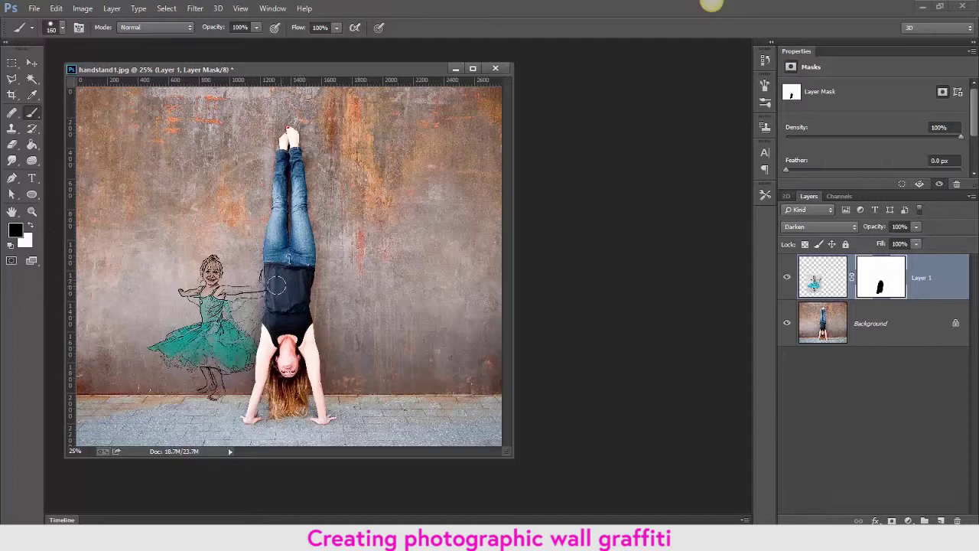
mouse_move(275, 293)
mouse_down()
mouse_move(263, 357)
mouse_move(246, 330)
mouse_move(257, 368)
mouse_move(75, 376)
mouse_move(271, 366)
mouse_up()
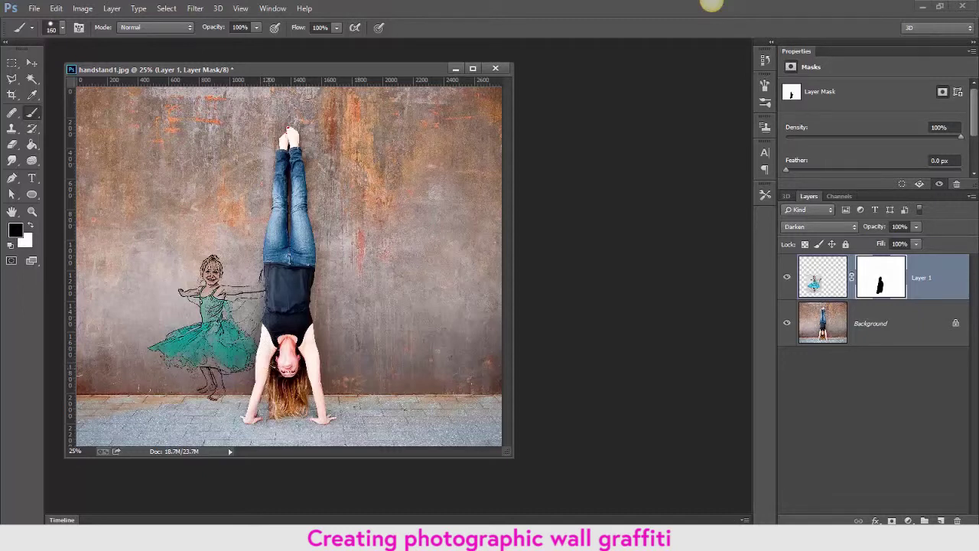